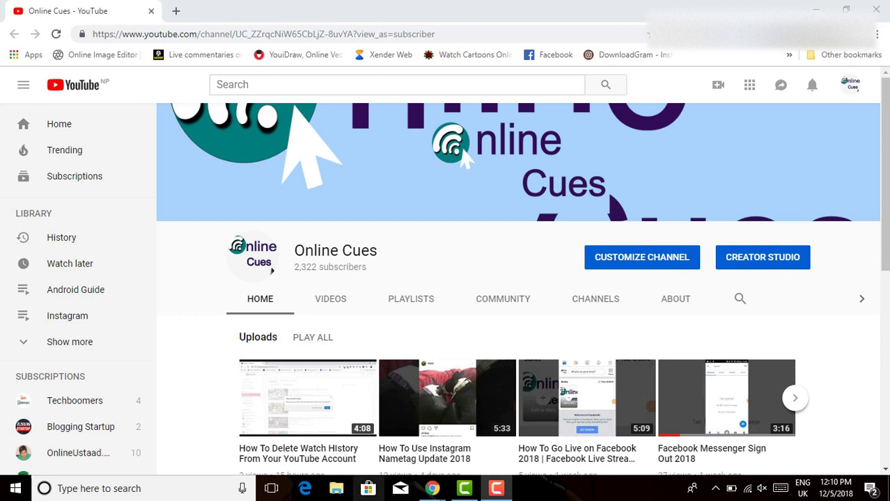
# Launch Microsoft Store and search Windows for 'microsoft store'.
pyautogui.click(368, 488)
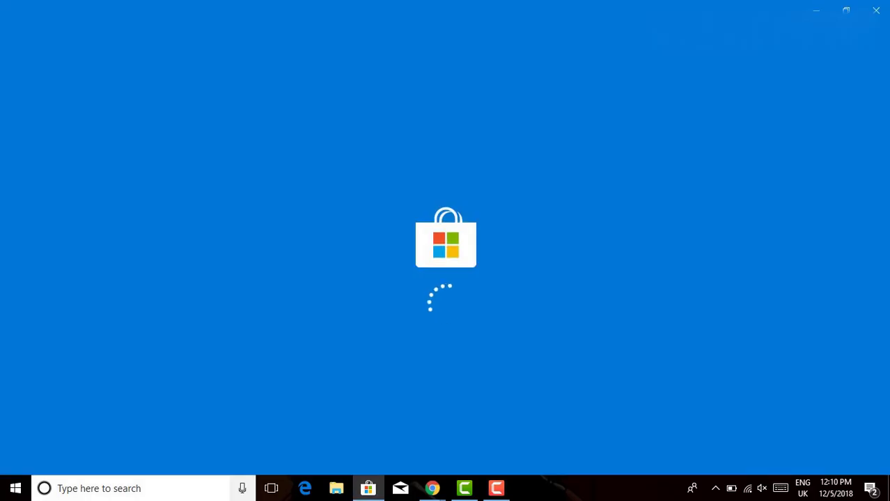
pyautogui.press('super+s')
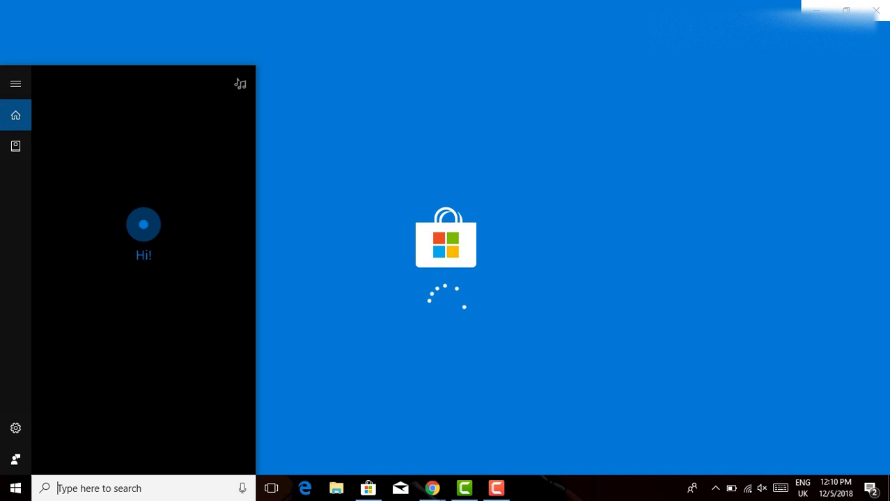
pyautogui.write('mi')
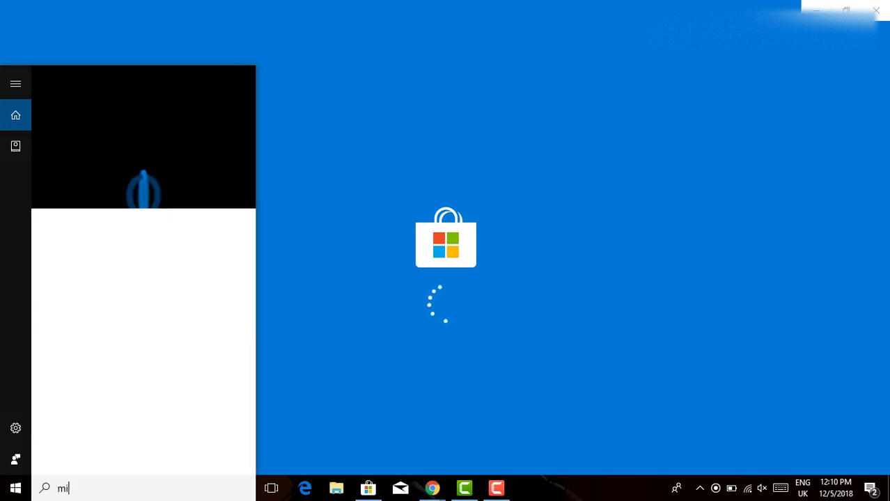
pyautogui.write('ro')
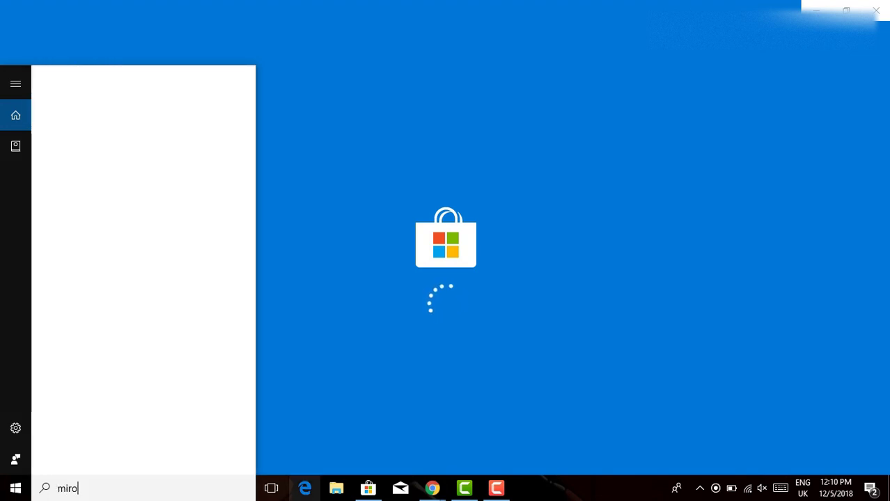
pyautogui.press('BackSpace')
pyautogui.press('BackSpace')
pyautogui.write('cro')
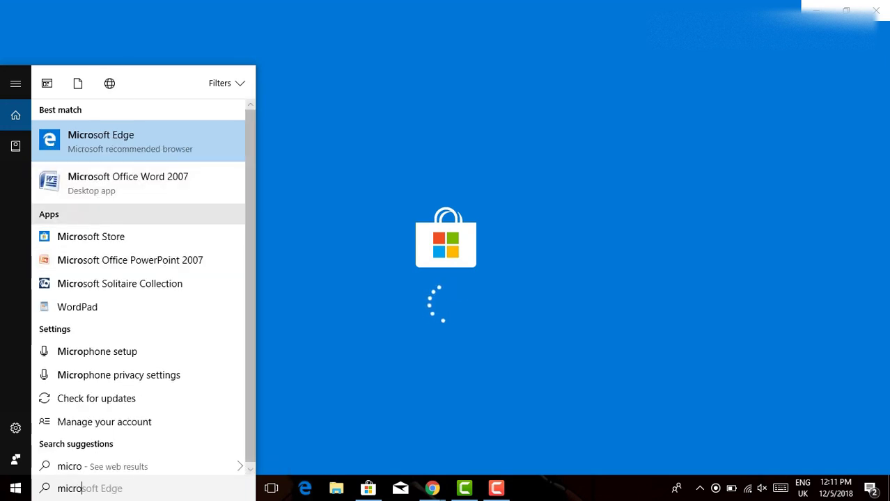
pyautogui.write('sof')
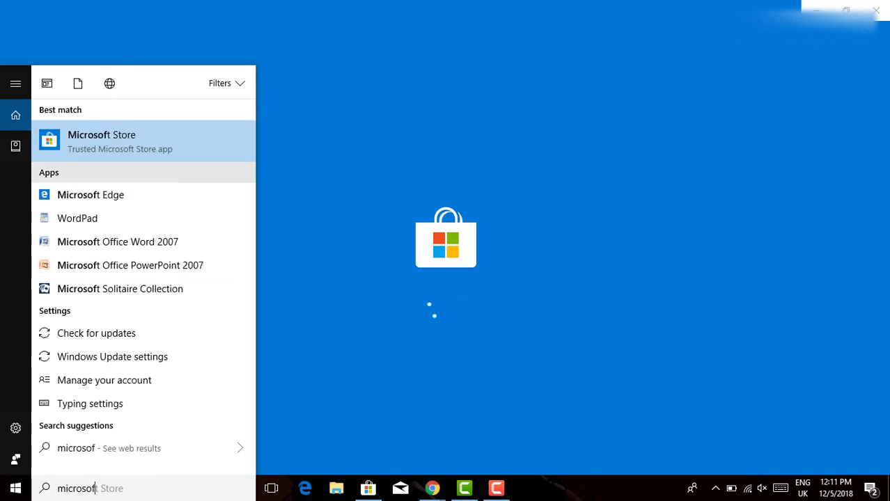
pyautogui.write('t stor')
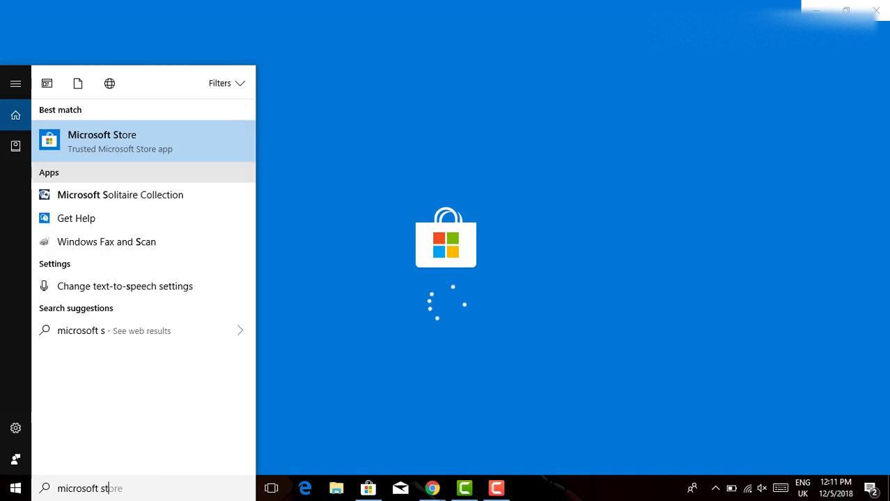
pyautogui.write('e')
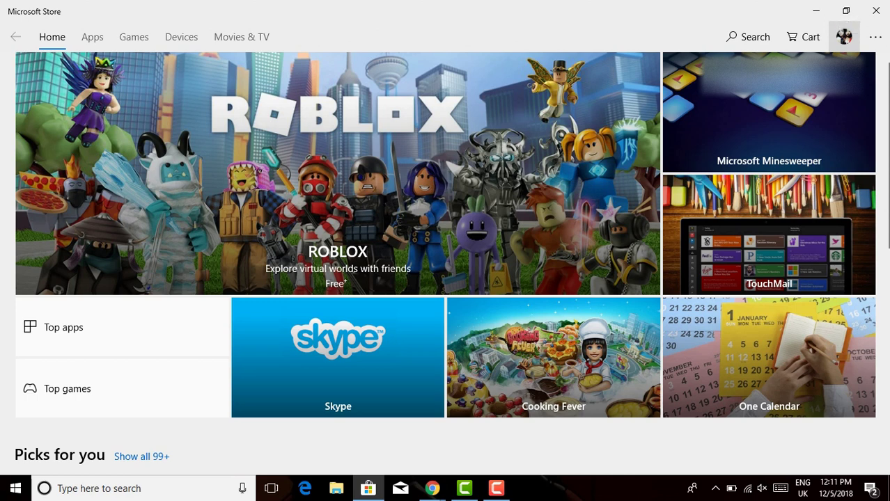
# Choose 'Add work or school account' from the profile menu.
pyautogui.click(844, 36)
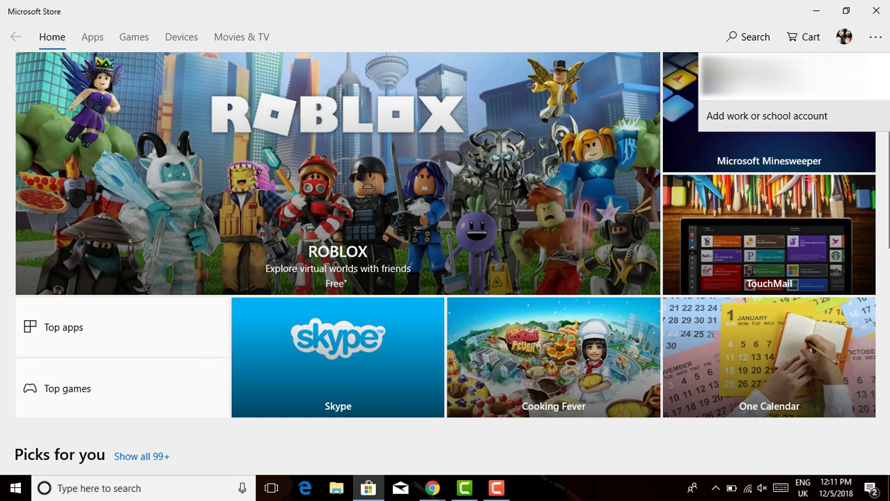
pyautogui.click(767, 116)
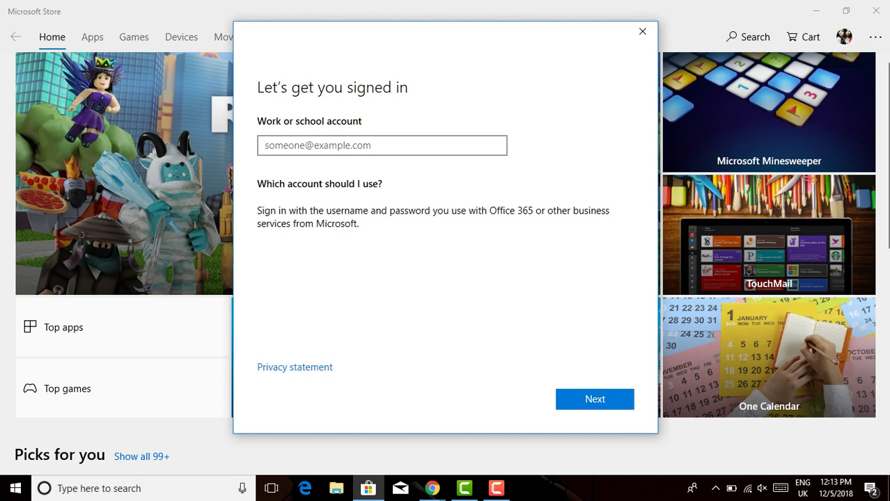
pyautogui.write('P')
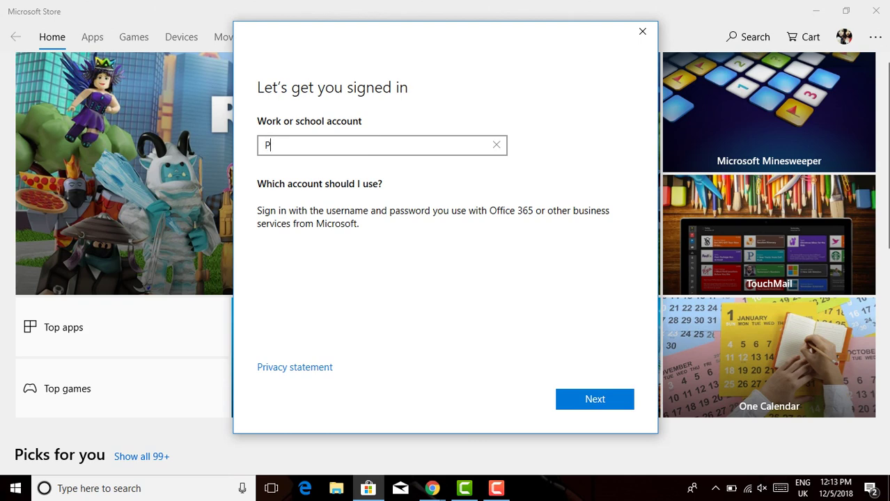
pyautogui.press('BackSpace')
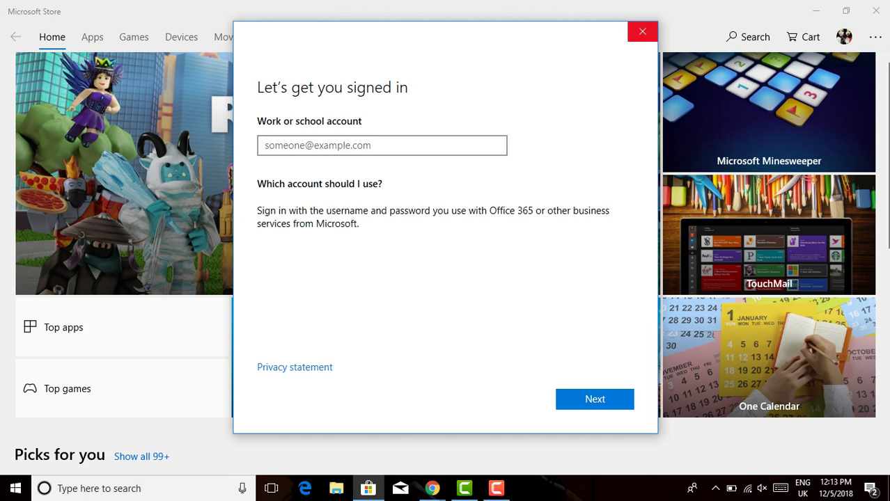
# Dismiss the sign-in dialog and show the Top free chart under Apps' top apps.
pyautogui.click(642, 31)
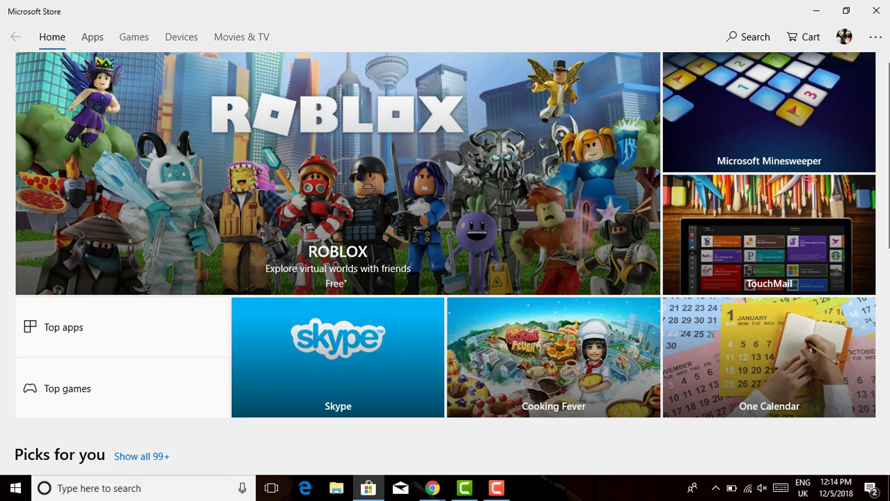
pyautogui.click(92, 36)
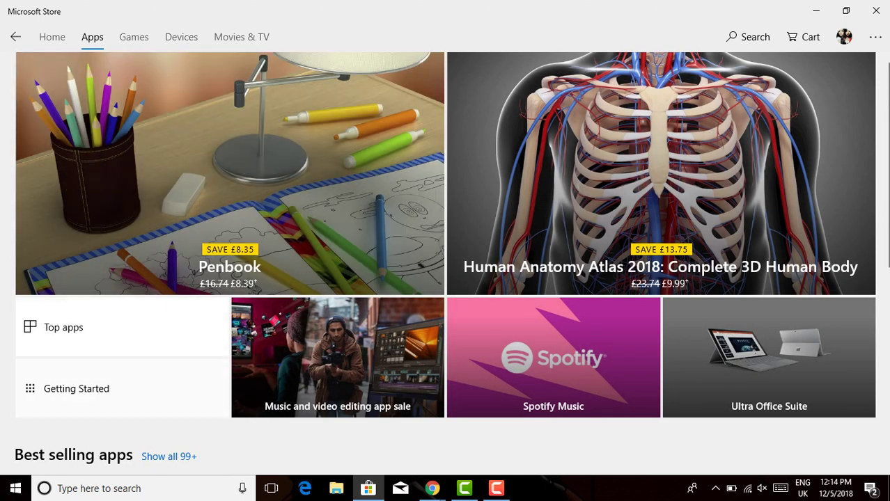
pyautogui.click(63, 328)
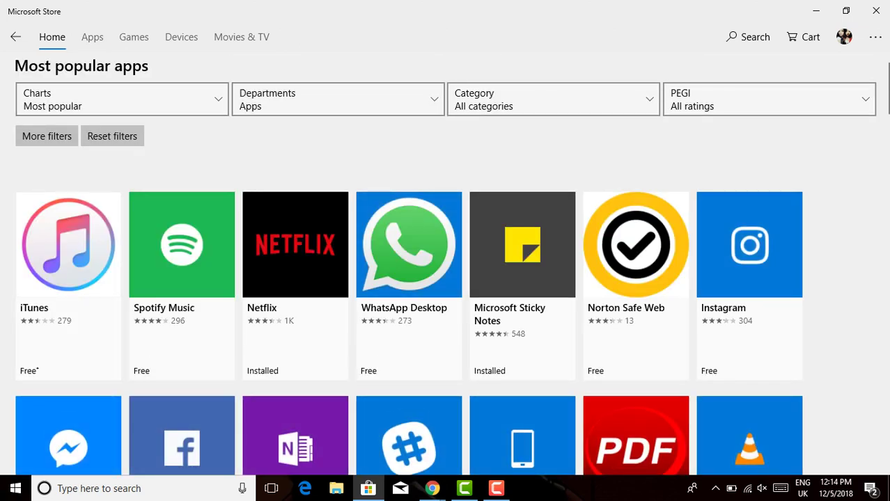
pyautogui.scroll(-10, 452, 263)
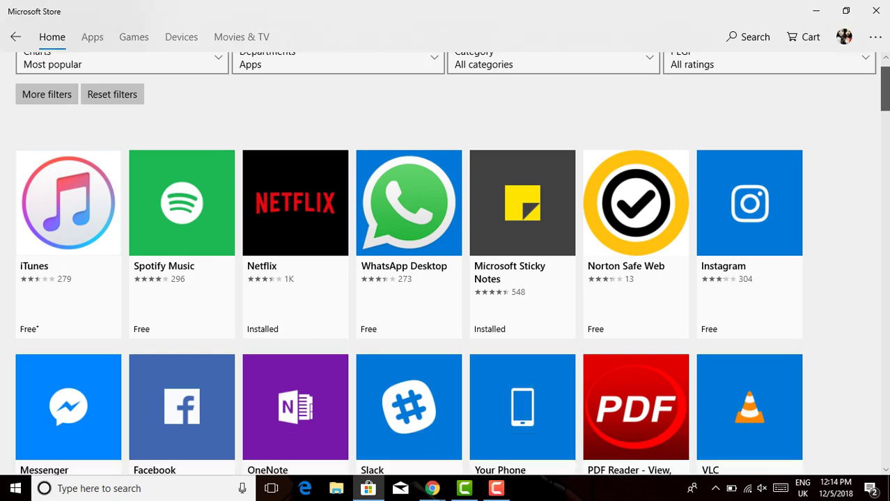
pyautogui.scroll(4, 409, 263)
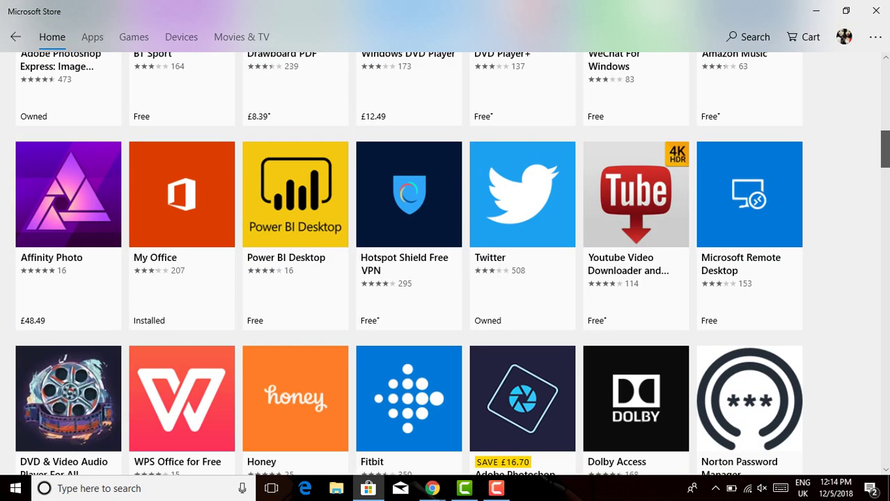
pyautogui.scroll(-3, 409, 264)
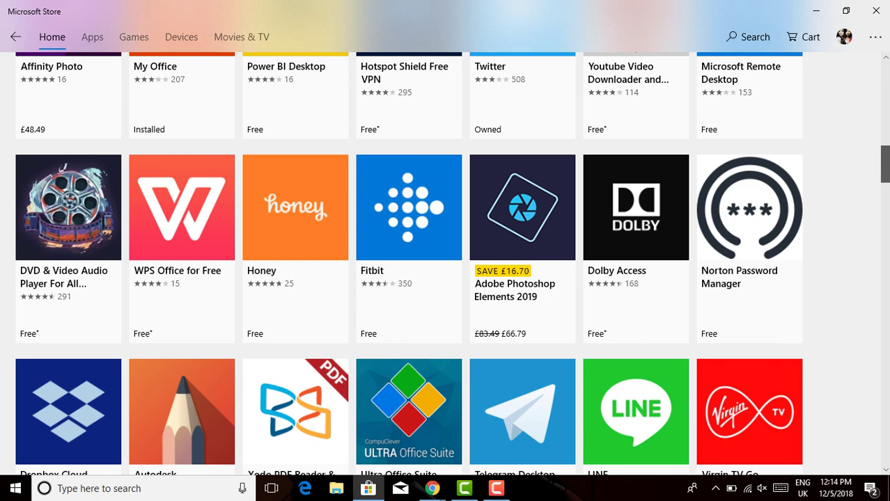
pyautogui.scroll(3, 409, 263)
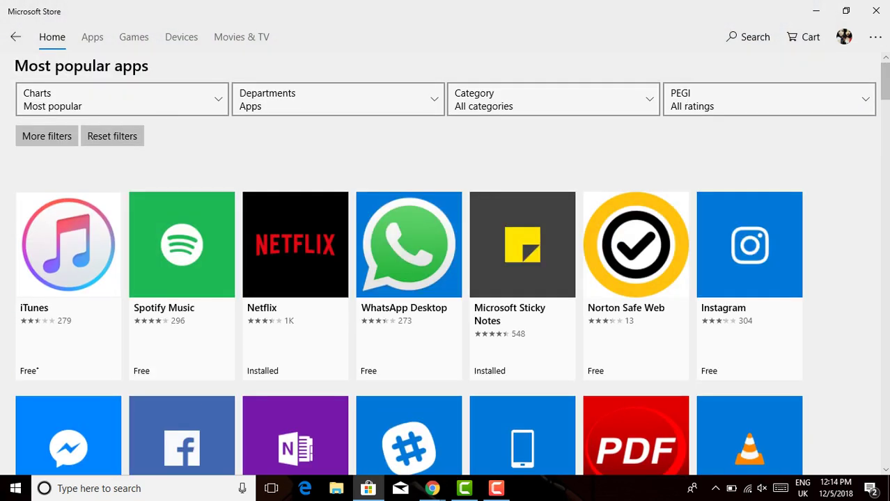
pyautogui.click(121, 99)
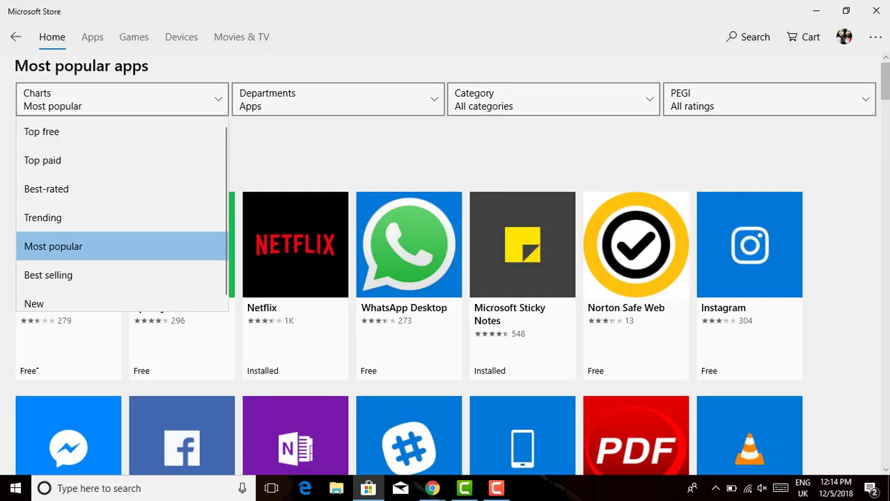
pyautogui.click(70, 131)
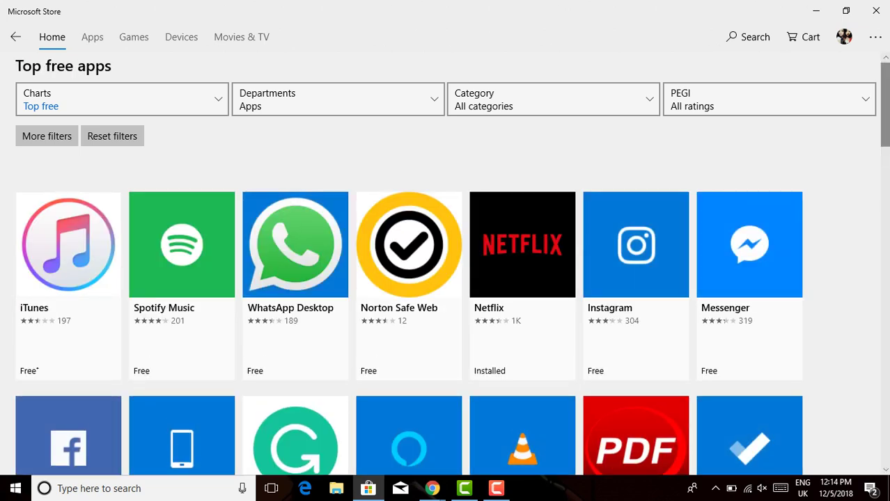
pyautogui.scroll(-5, 446, 264)
pyautogui.scroll(5, 446, 264)
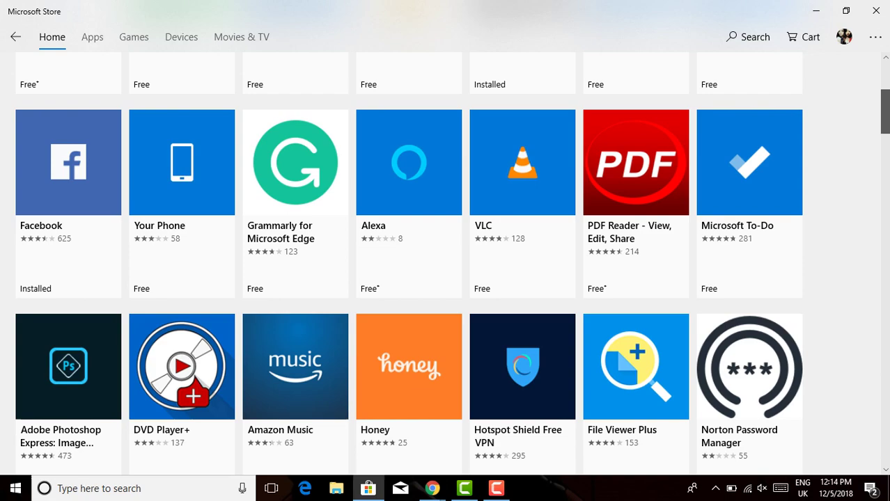
pyautogui.scroll(-1, 445, 264)
pyautogui.scroll(-2, 446, 265)
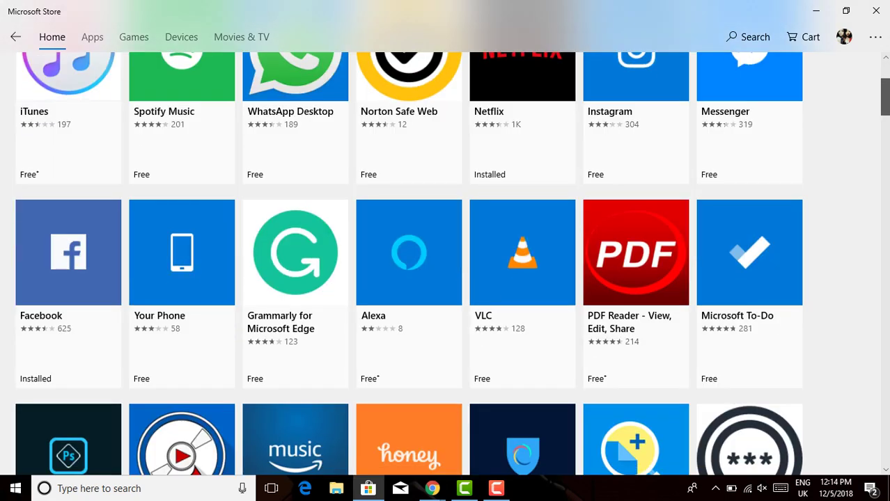
pyautogui.scroll(-2, 446, 265)
pyautogui.scroll(3, 446, 265)
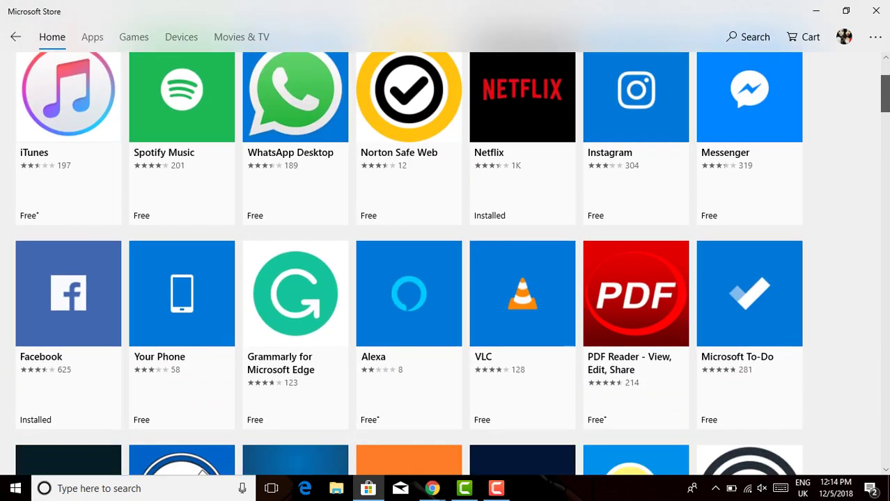
pyautogui.scroll(-4, 446, 264)
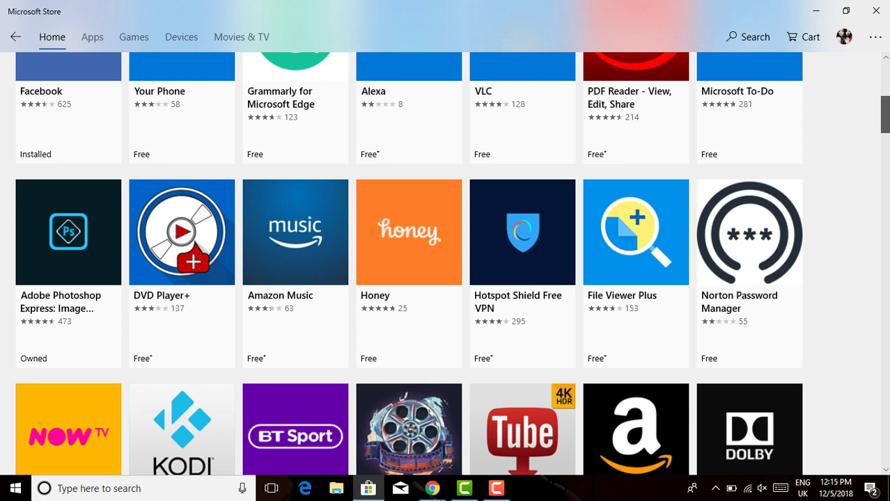
pyautogui.scroll(-4, 446, 264)
pyautogui.scroll(-4, 446, 265)
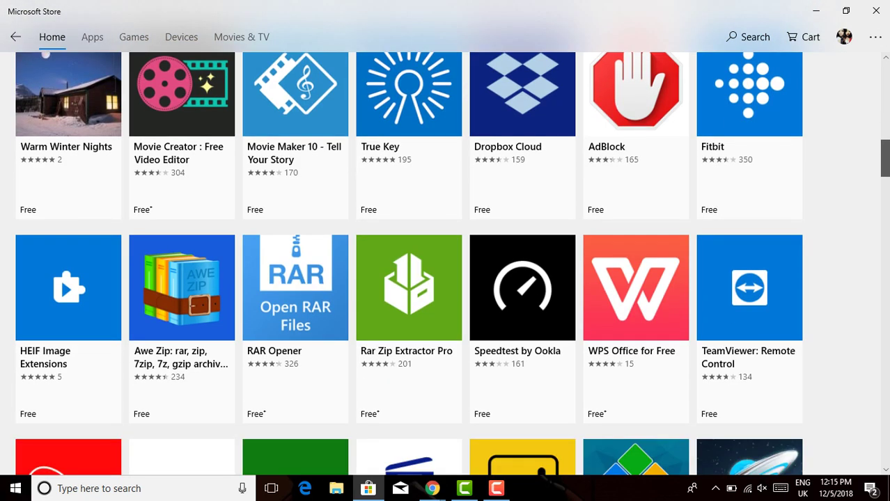
pyautogui.scroll(-5, 445, 265)
pyautogui.scroll(-3, 446, 265)
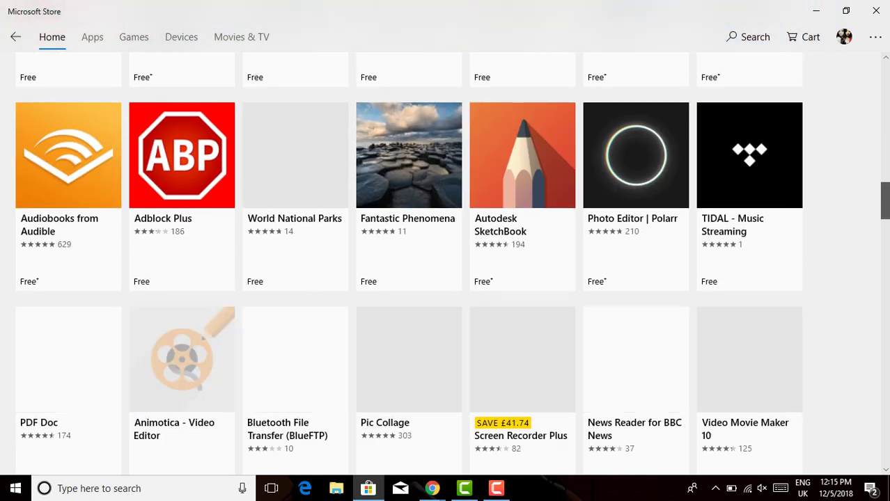
pyautogui.scroll(-4, 445, 264)
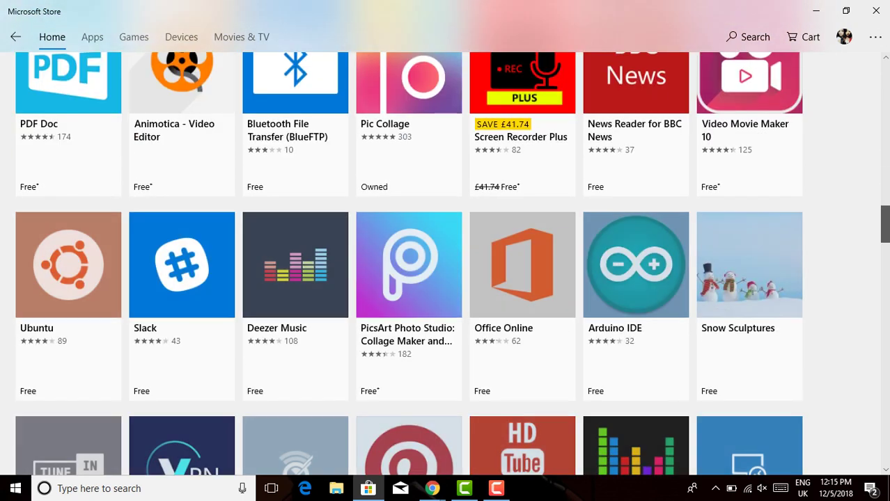
pyautogui.scroll(-3, 446, 264)
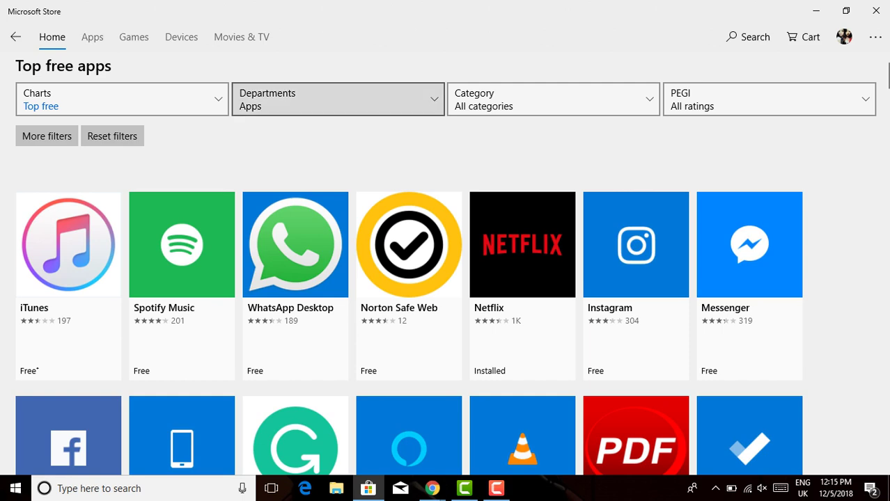
# Switch the chart's department to Games and open the Farm Life page.
pyautogui.click(338, 99)
pyautogui.click(279, 157)
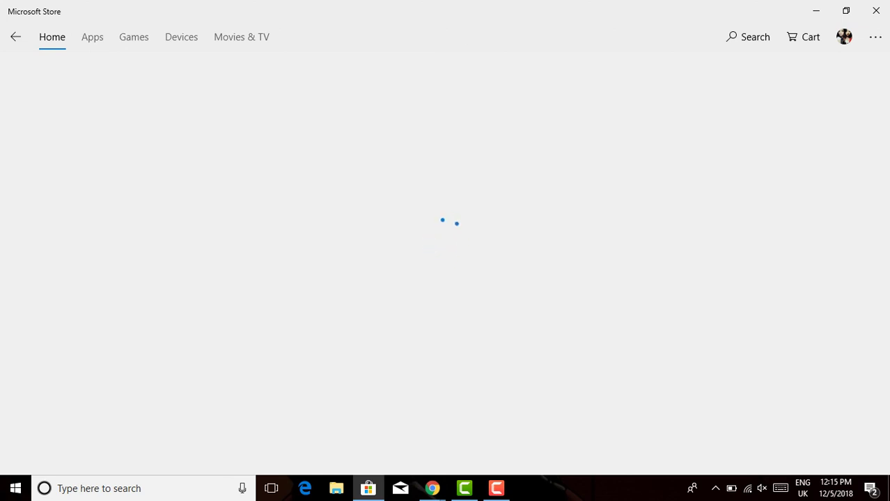
pyautogui.click(133, 37)
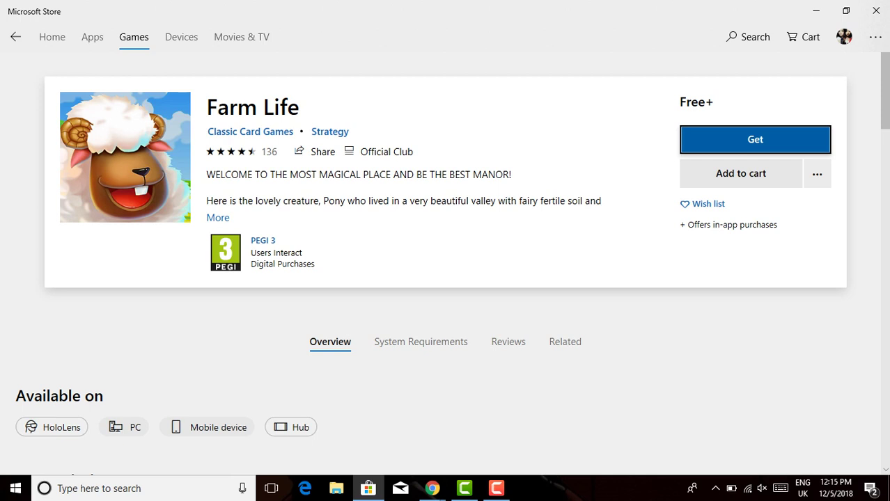
# Get and install the free Farm Life game, then head to My library.
pyautogui.press('Return')
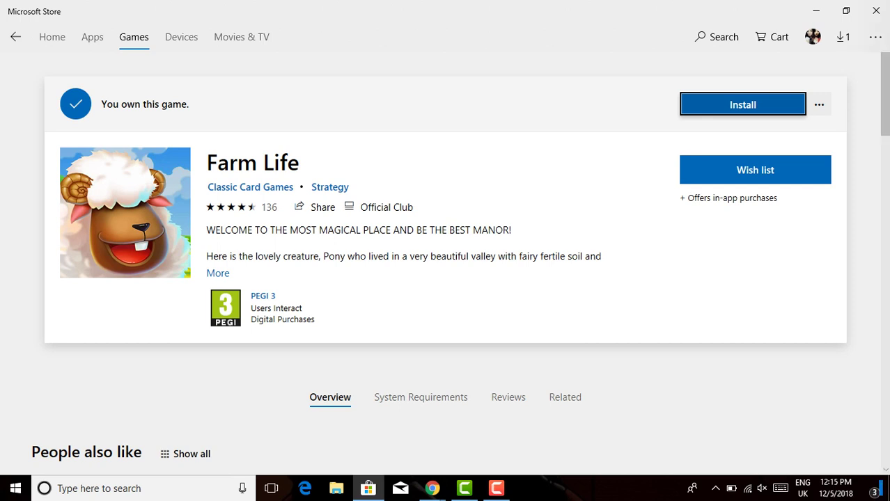
pyautogui.press('Return')
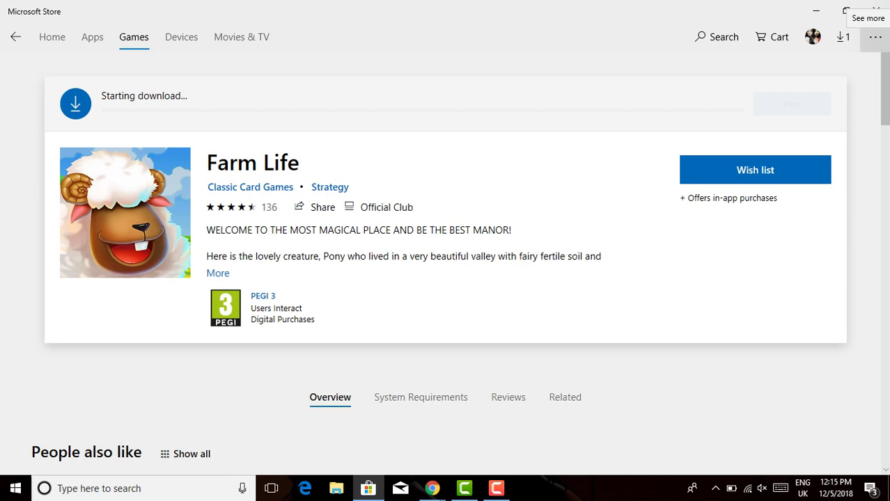
pyautogui.click(875, 37)
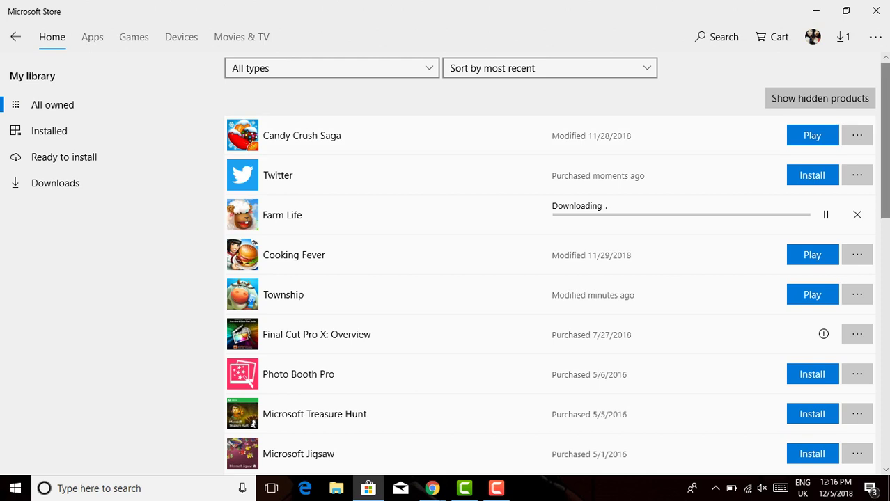
# Scroll to the bottom of My library to find the Facebook entry.
pyautogui.scroll(-4, 550, 265)
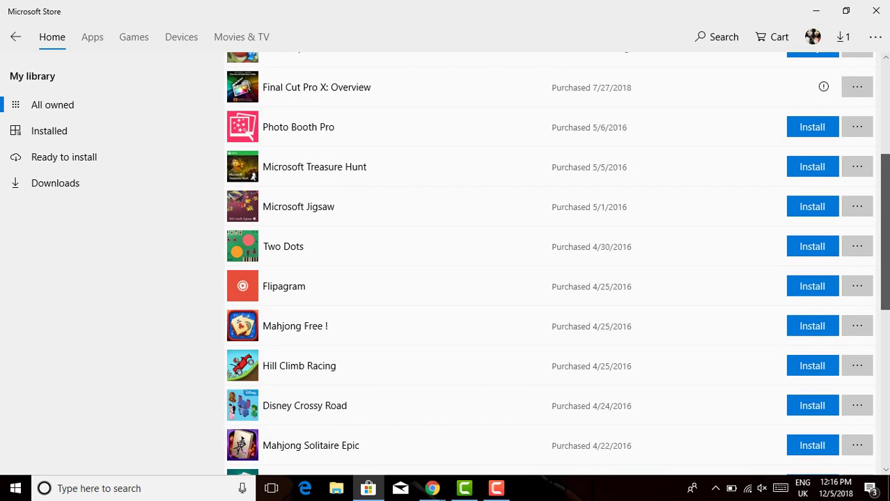
pyautogui.scroll(2, 550, 265)
pyautogui.scroll(2, 550, 264)
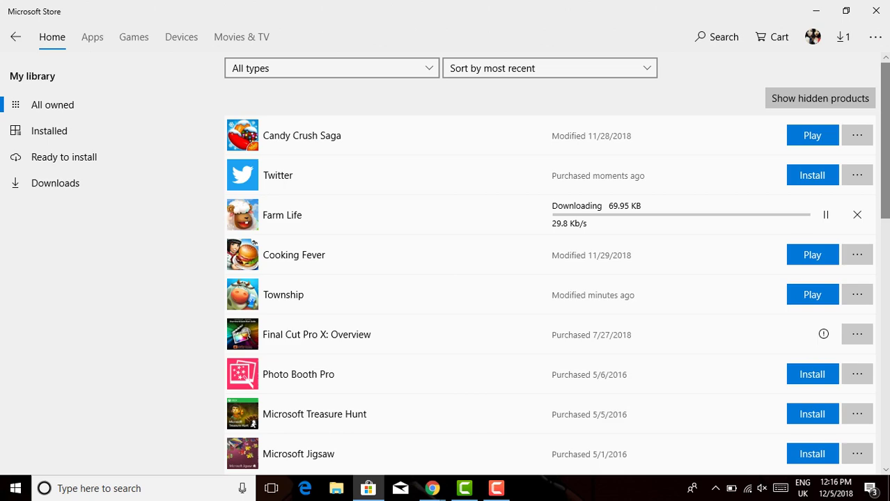
pyautogui.scroll(-3, 550, 264)
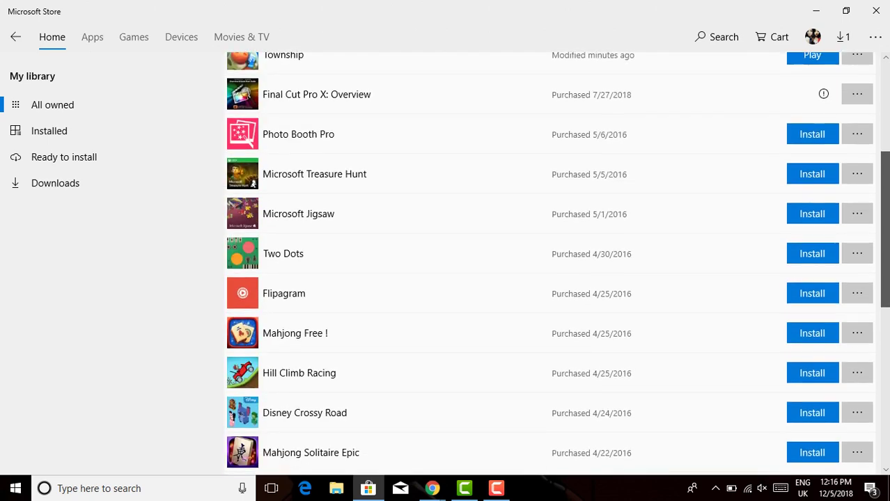
pyautogui.scroll(-6, 550, 264)
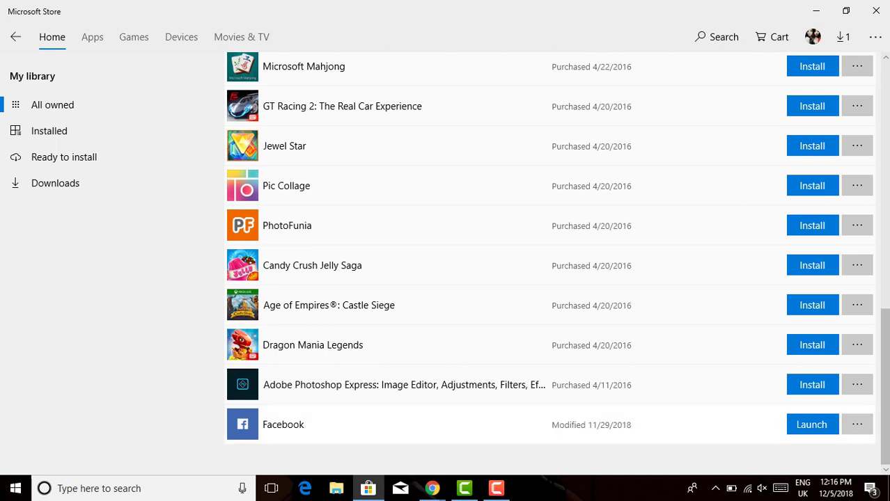
# Launch the installed Facebook app from My library.
pyautogui.click(811, 424)
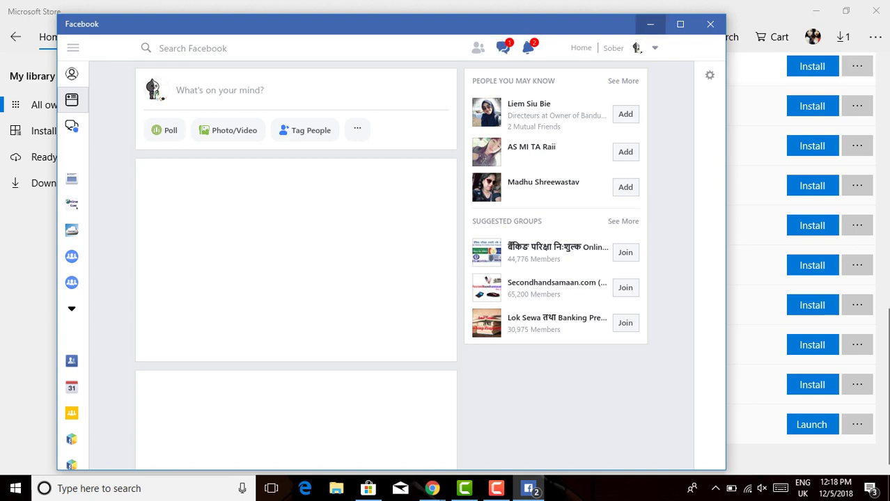
# Minimize Facebook and scroll My library back to the top.
pyautogui.click(650, 24)
pyautogui.scroll(15, 550, 265)
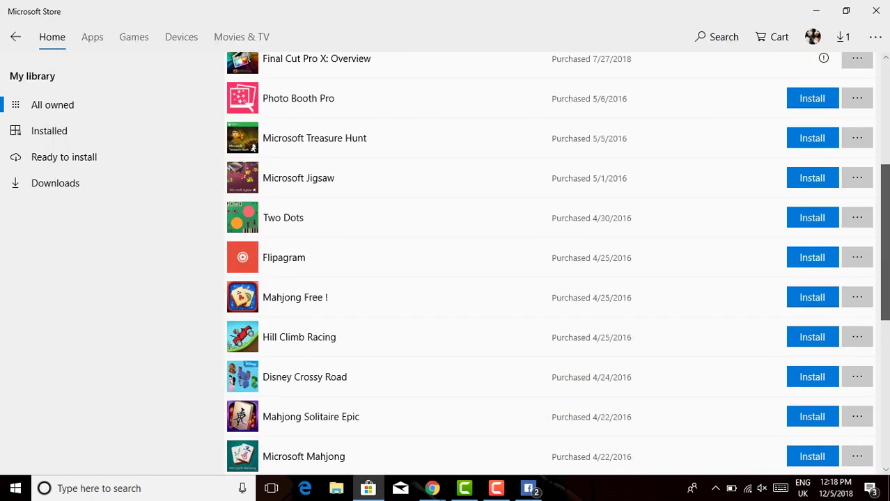